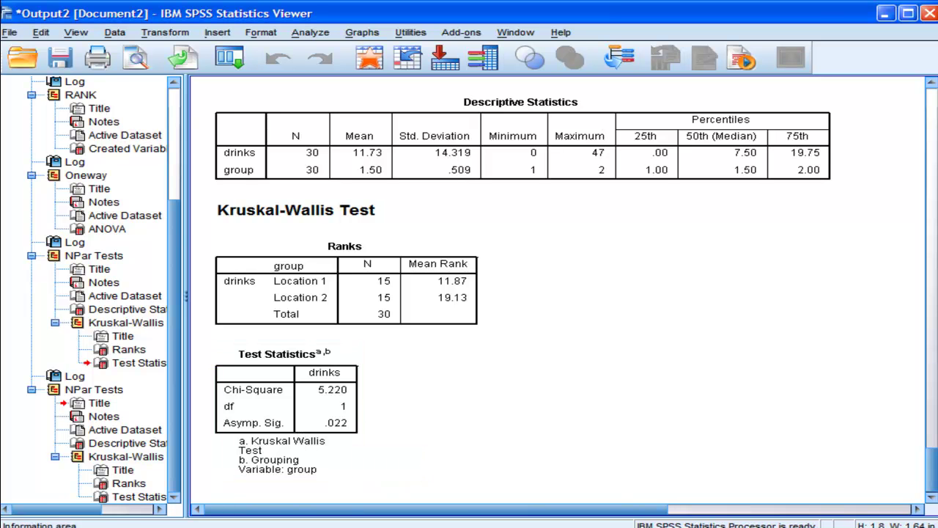
Step: Compute 5.22 / 29 (about 0.18) in Windows Calculator placed beside the Ranks table, then close it
key(super)
click(4, 255)
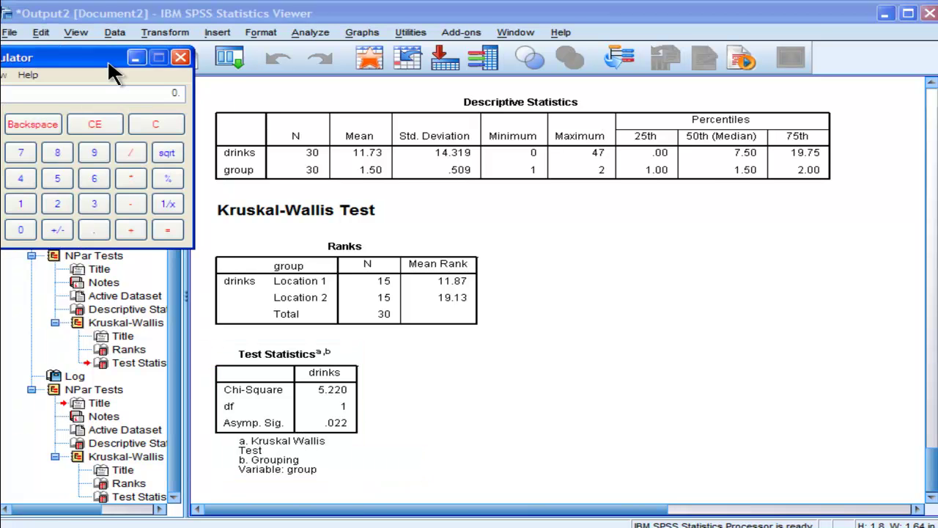
drag(94, 59, 755, 235)
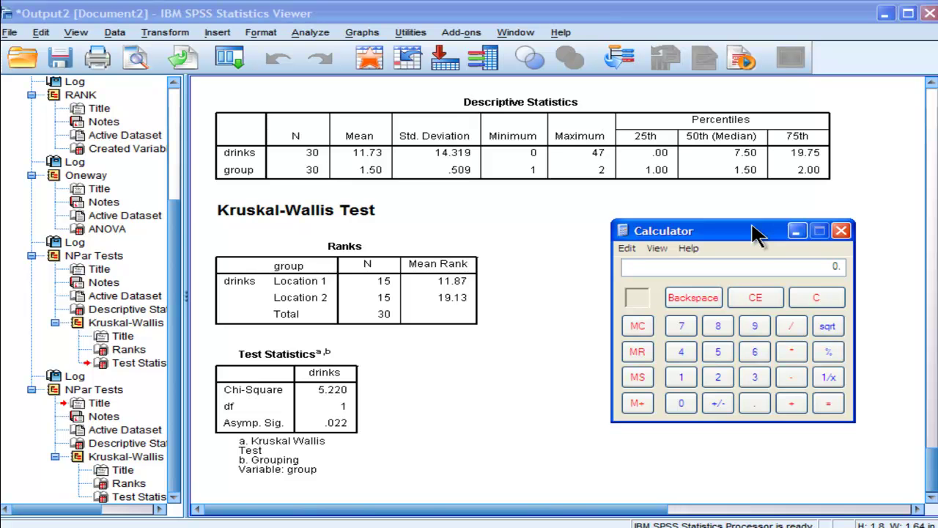
text(5.22/29)
key(Return)
click(842, 230)
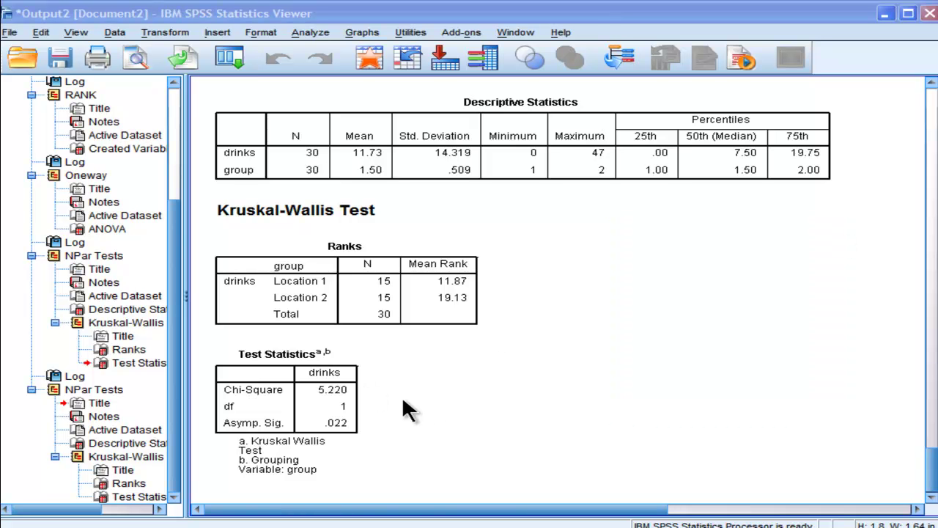
Step: Switch to the Kruskall-Wallis.sav data and bring up the Select Cases dialog
click(230, 57)
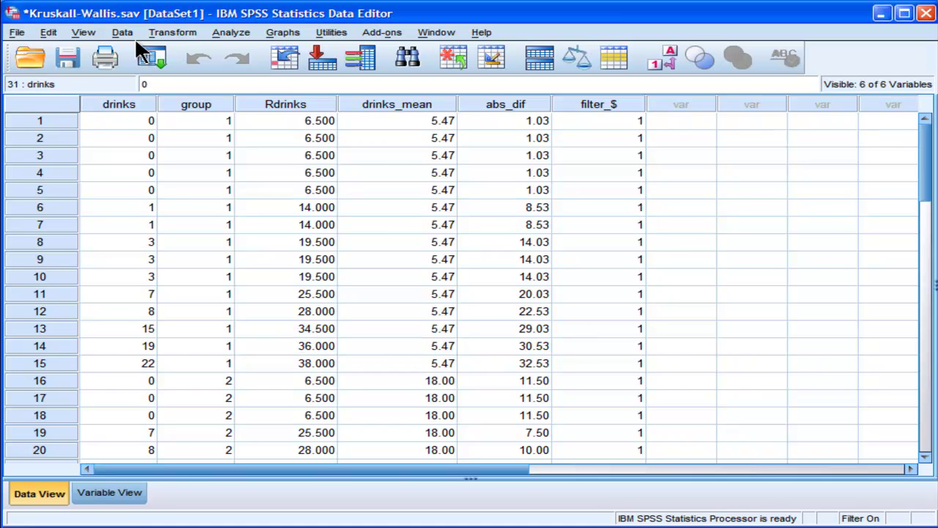
click(104, 29)
mouse_move(218, 32)
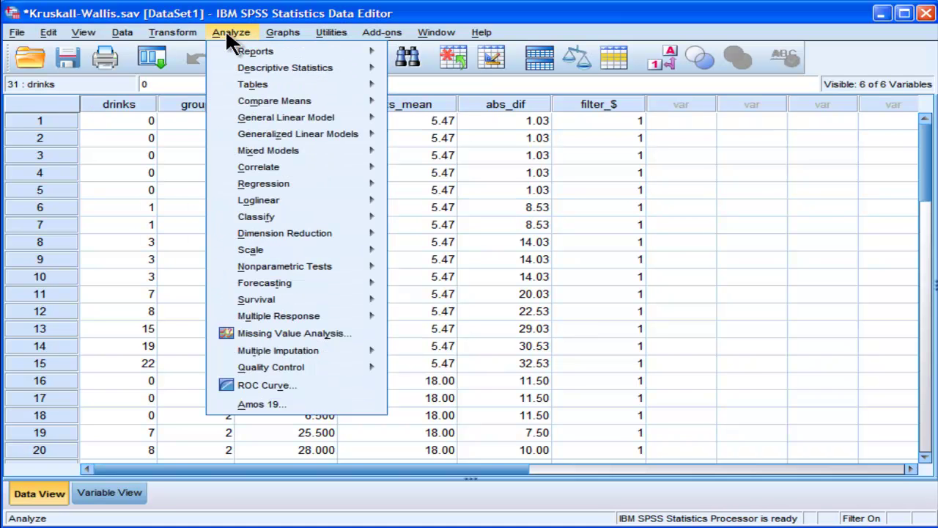
mouse_move(126, 35)
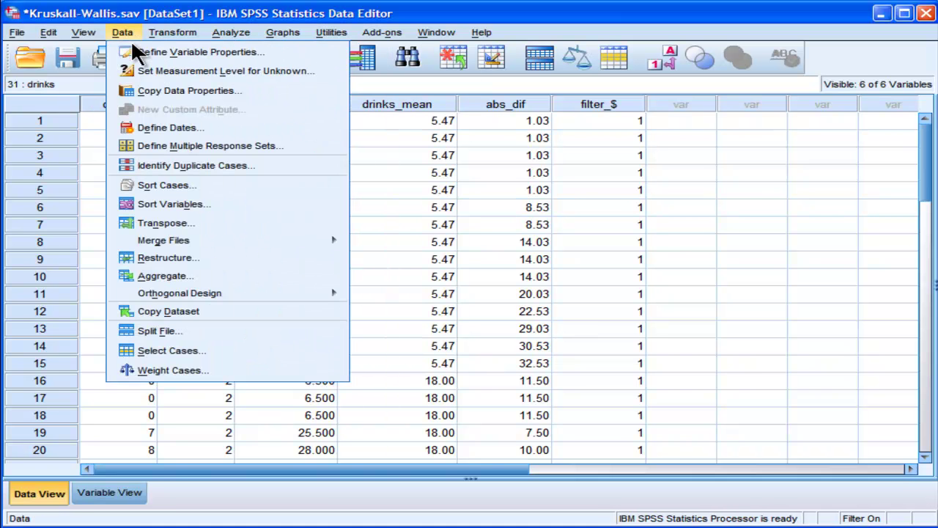
click(176, 352)
Step: Try changing the If condition's final 2 to 3, then cancel and close Select Cases unchanged
click(455, 157)
click(473, 122)
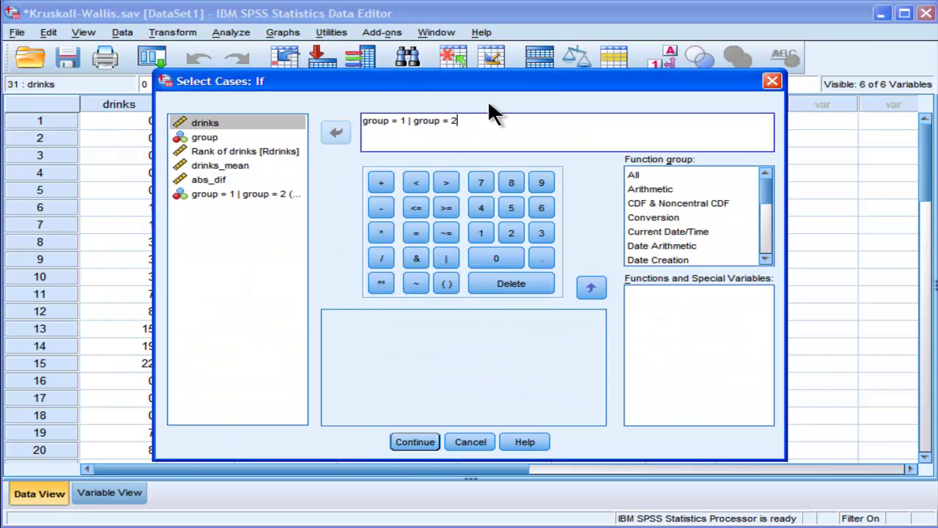
key(BackSpace)
text(3)
click(471, 442)
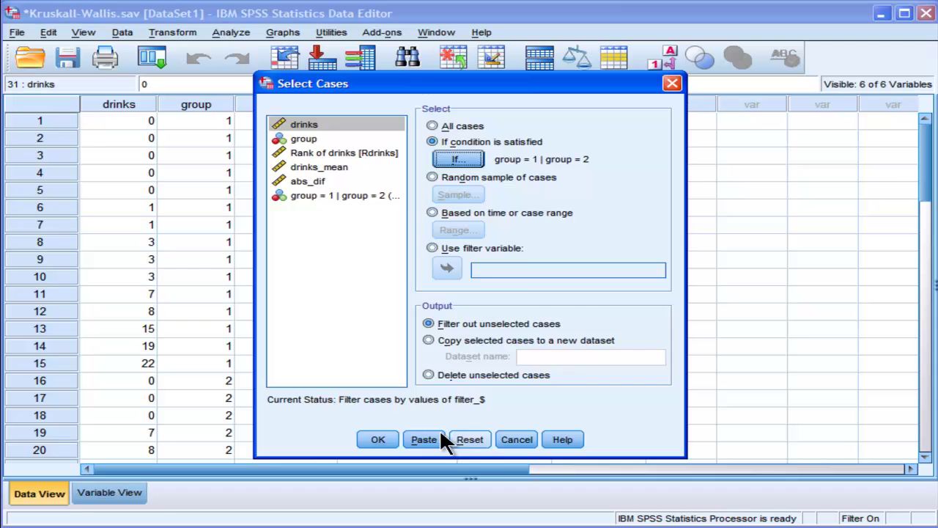
click(670, 85)
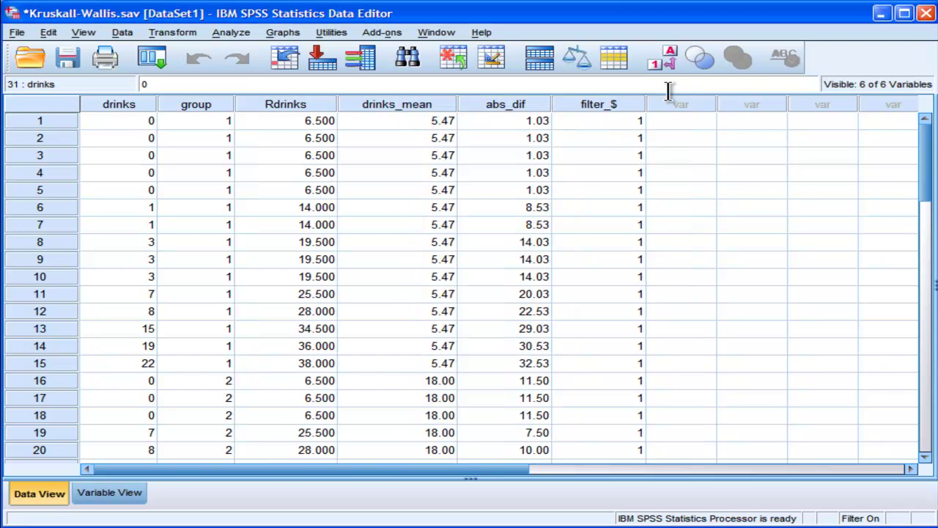
Step: Delete the filter_$ variable from the dataset
click(571, 121)
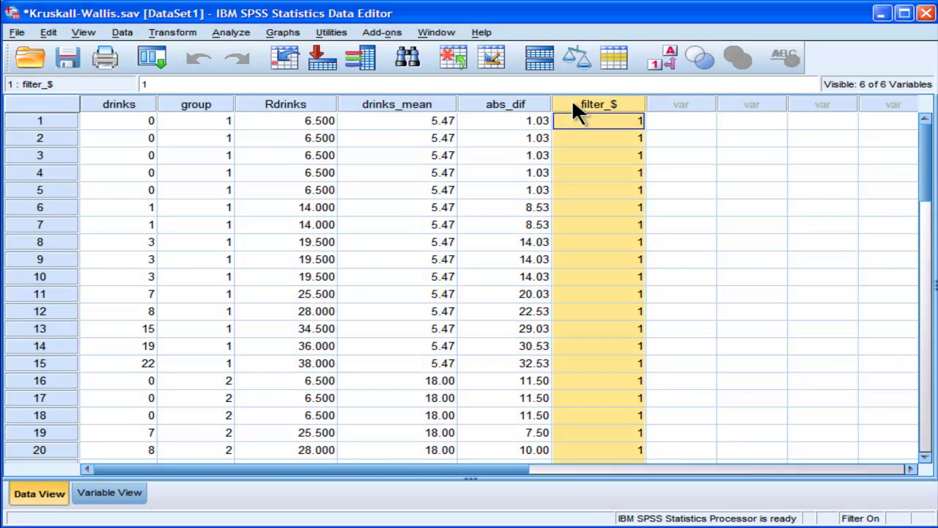
click(571, 102)
key(Delete)
Step: Run a K Independent Samples test on drinks with group range 2 to 3 (chi-square 4.273, p = .039)
click(228, 34)
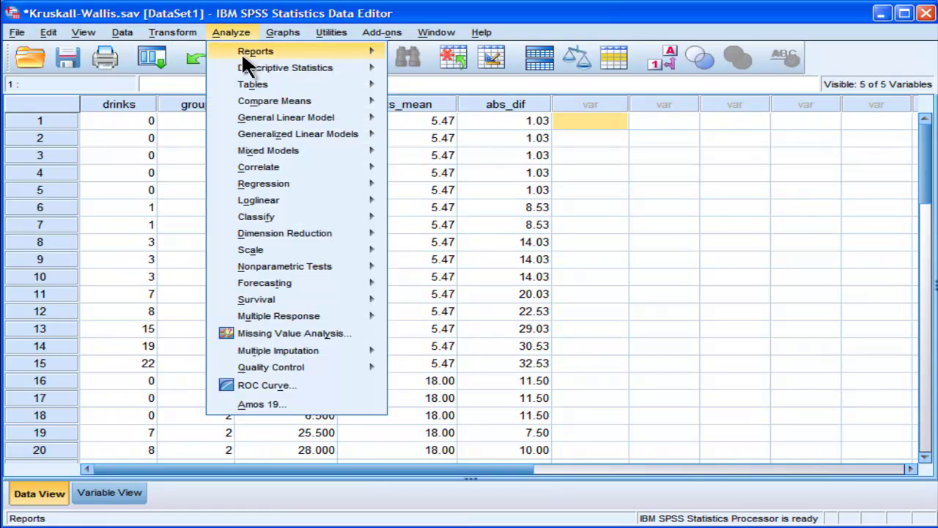
mouse_move(359, 266)
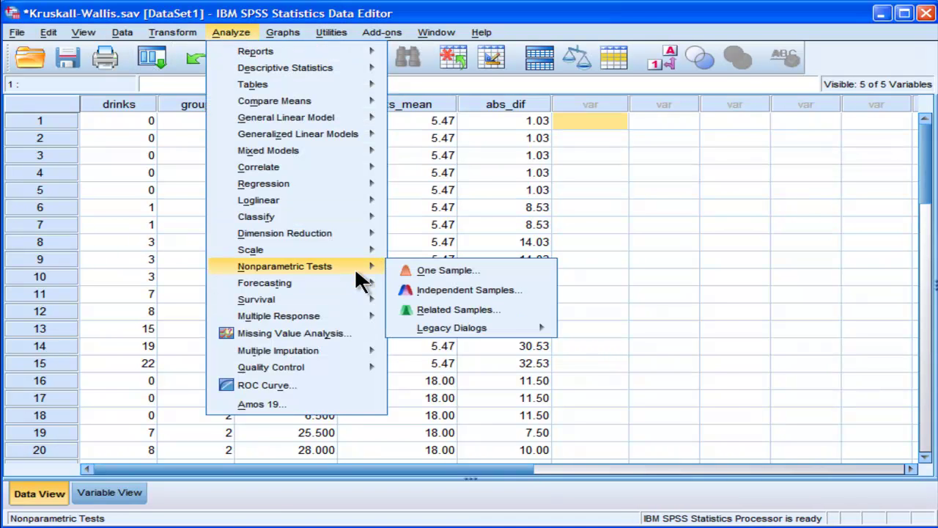
mouse_move(540, 326)
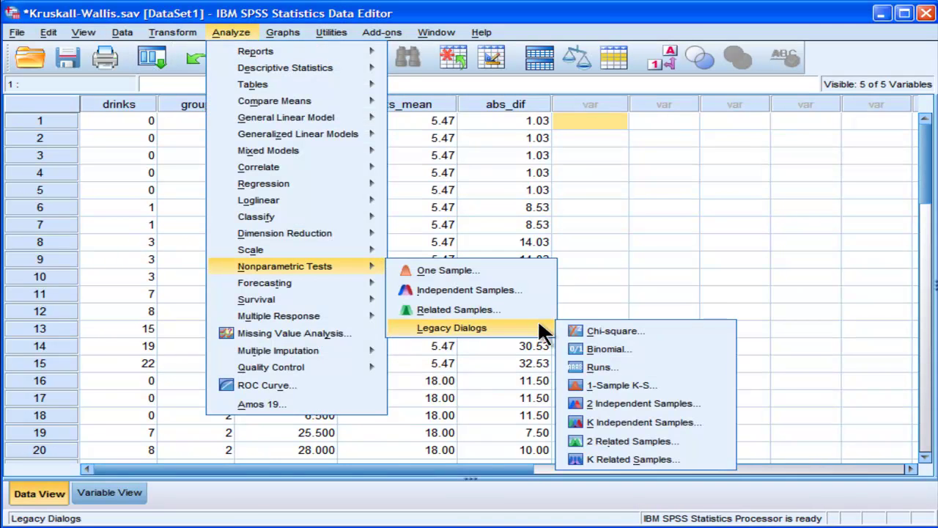
click(608, 421)
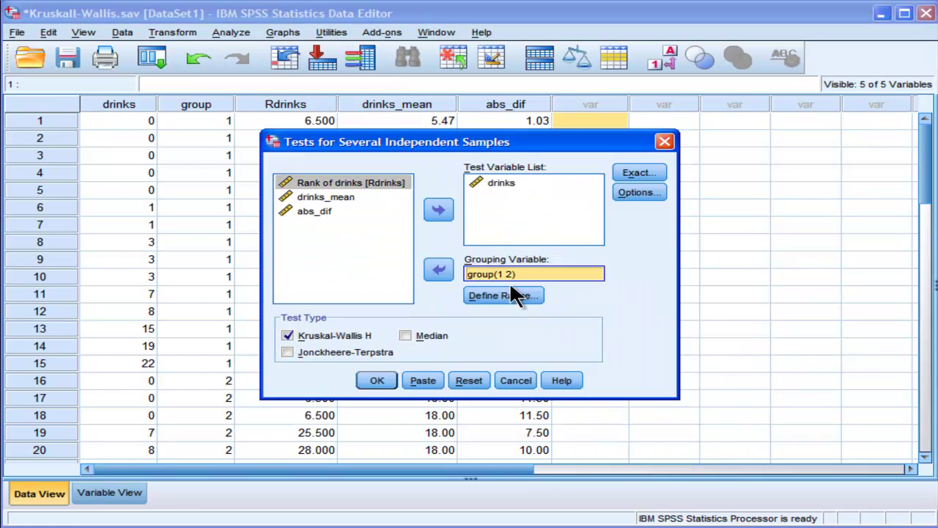
click(509, 273)
click(510, 295)
text(2)
key(Tab)
text(3)
click(431, 309)
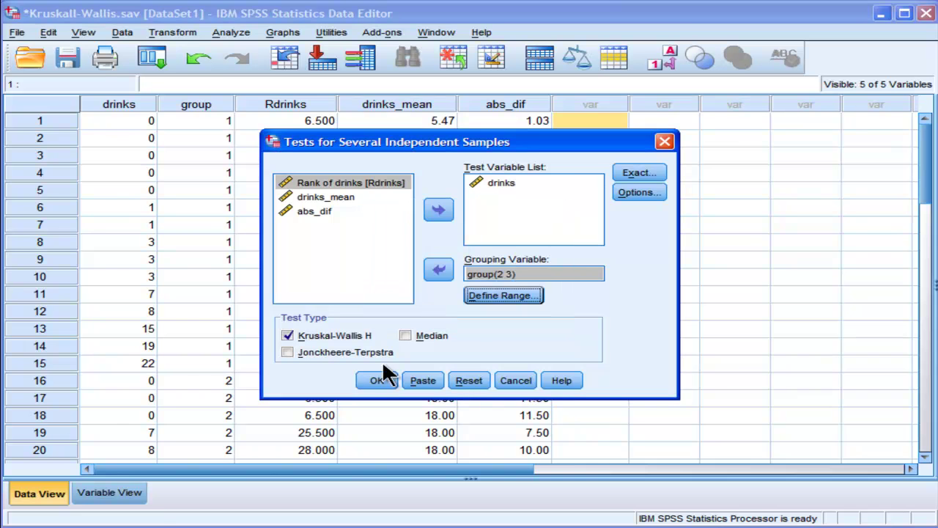
click(377, 378)
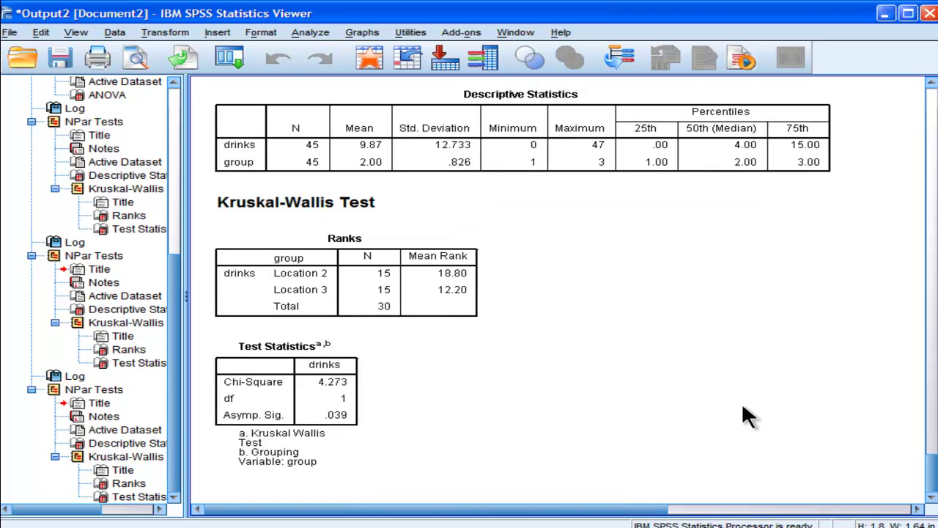
click(326, 273)
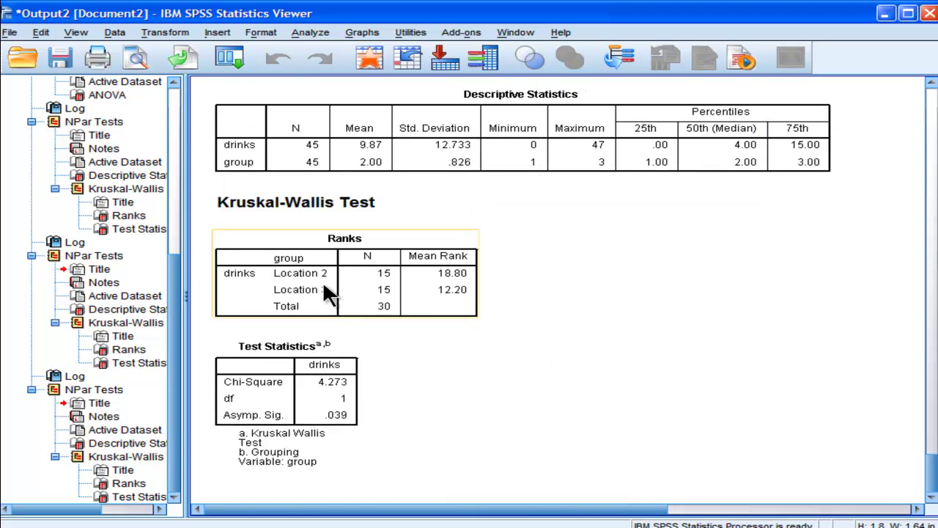
click(677, 358)
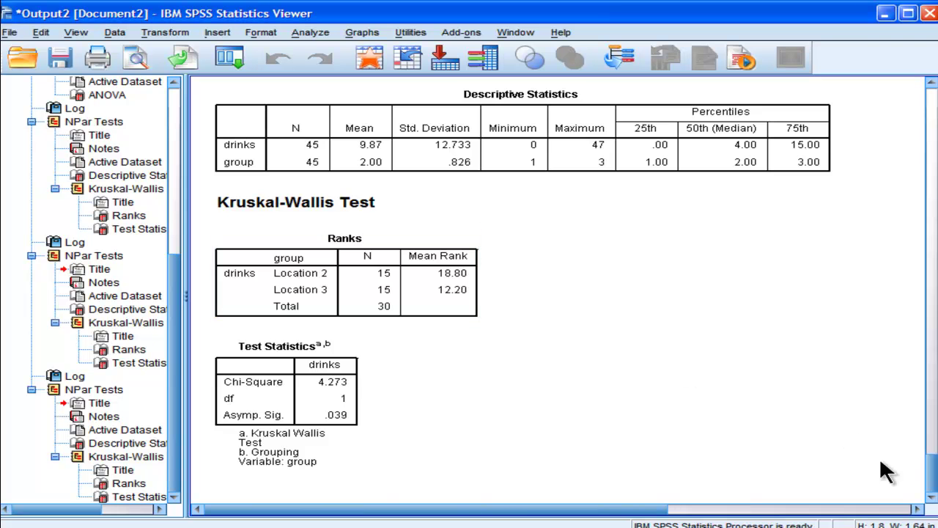
scroll(932, 456, up, 4)
drag(932, 456, 933, 445)
click(455, 150)
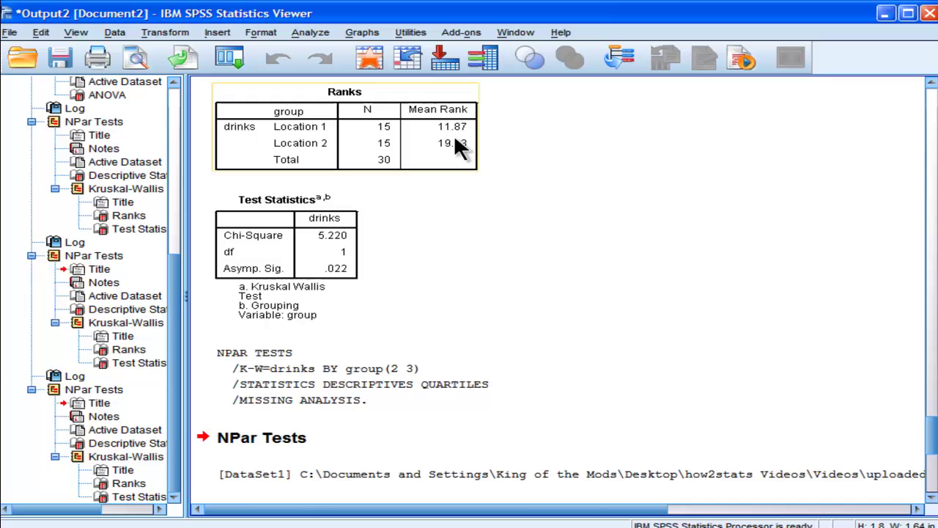
click(539, 183)
click(825, 358)
drag(933, 434, 933, 465)
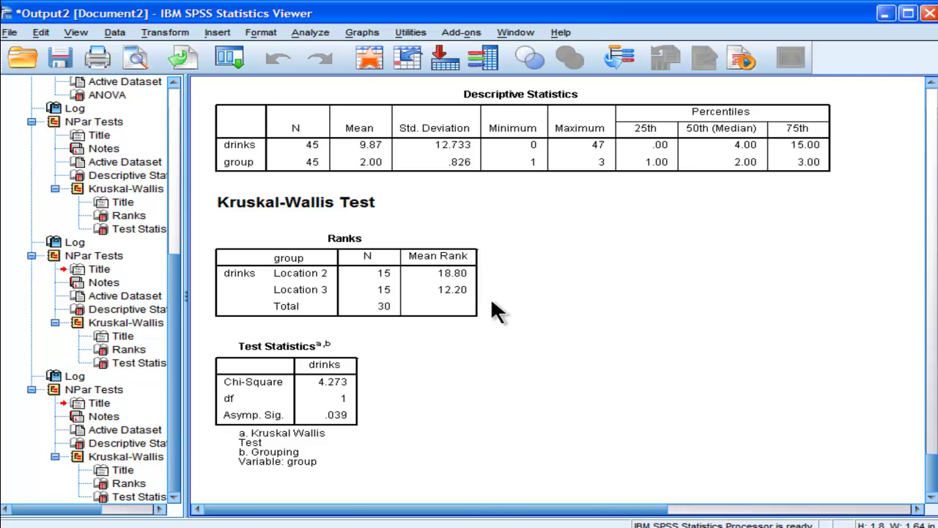
click(455, 287)
mouse_move(931, 477)
mouse_down()
mouse_move(930, 444)
mouse_move(931, 471)
mouse_up()
scroll(933, 491, up, 1)
drag(933, 492, 932, 459)
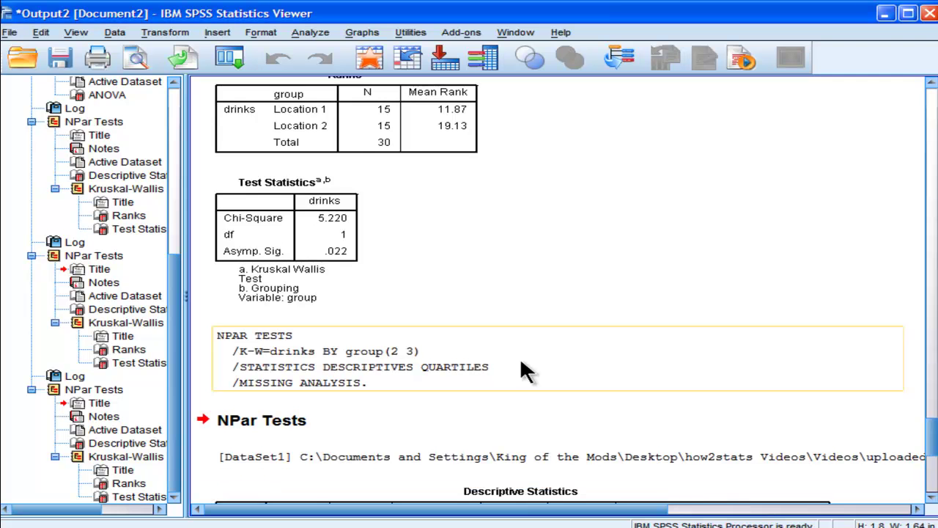
click(932, 450)
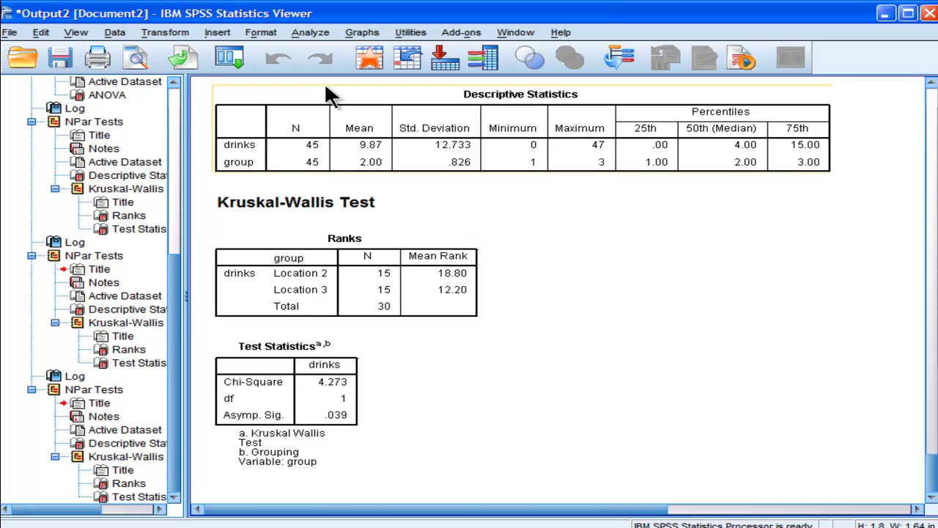
Step: Change the Select Cases If condition to group = 1 | group = 3 and apply the filter
click(112, 33)
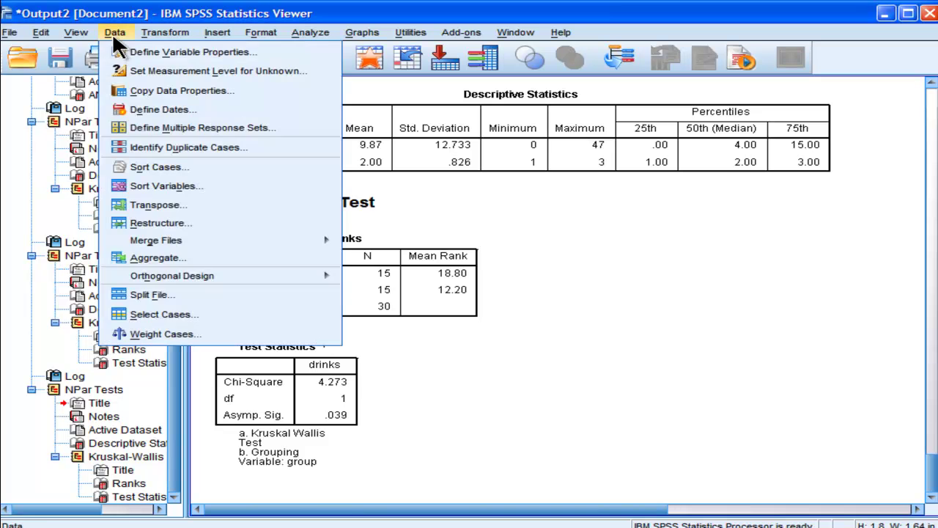
click(160, 308)
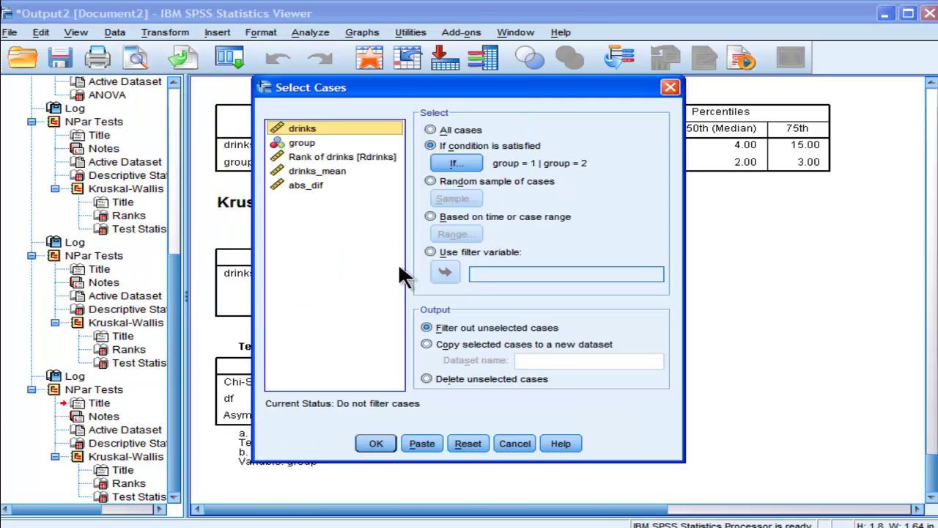
click(452, 160)
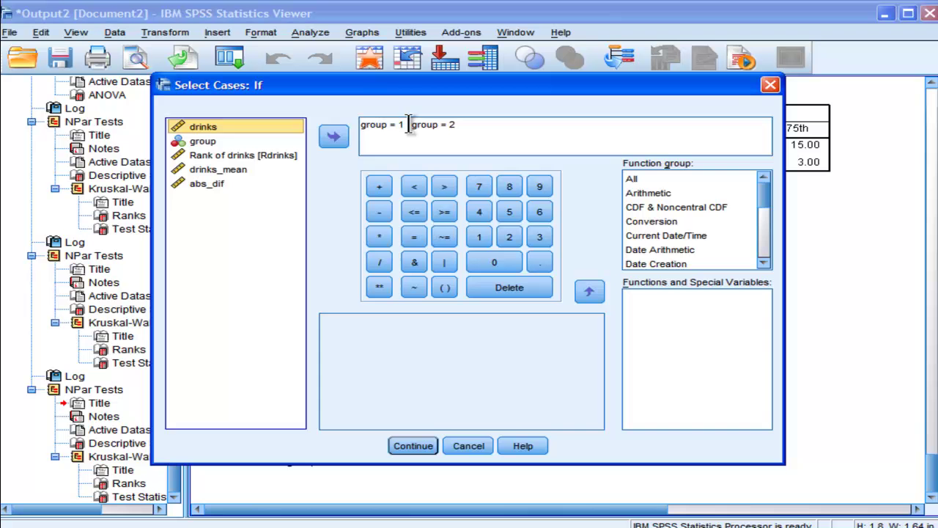
click(408, 124)
key(Right)
key(Right)
key(Right)
key(Right)
key(Right)
key(Right)
key(Right)
key(Right)
key(Right)
key(Right)
key(Right)
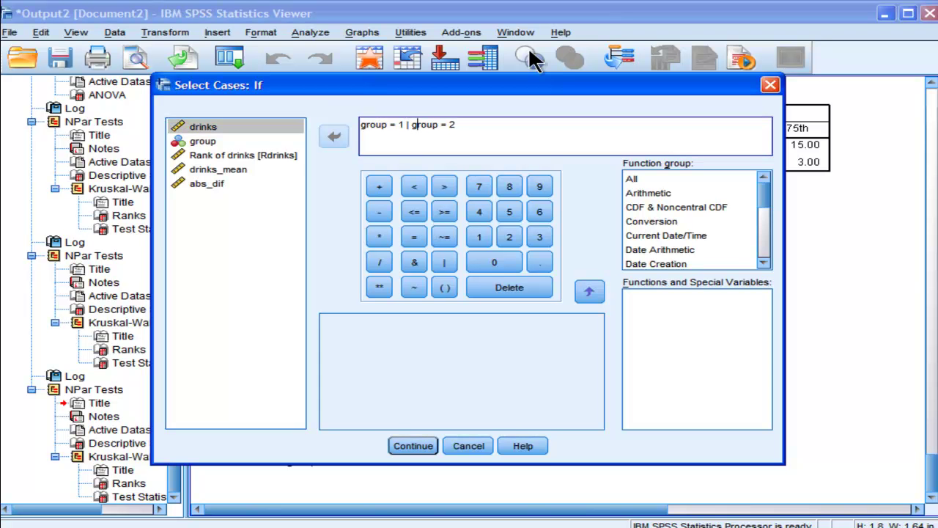
key(shift+Right)
text(3)
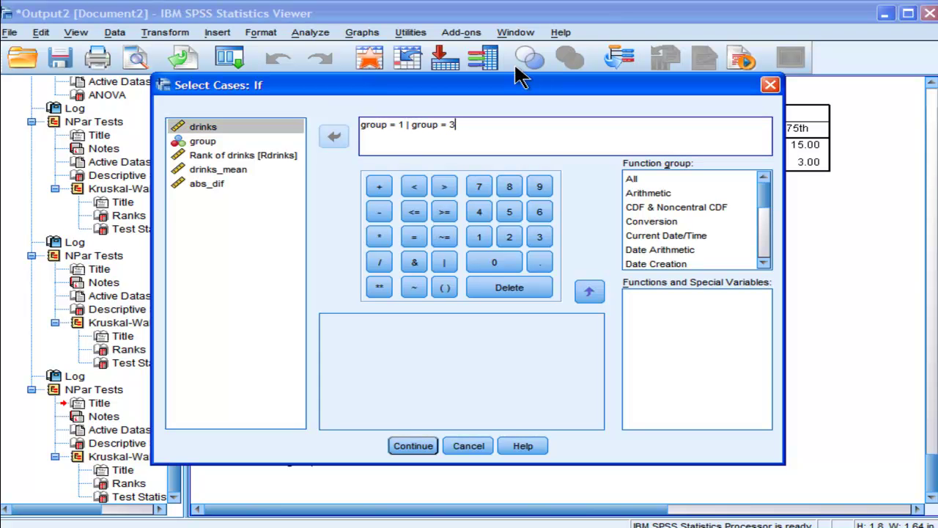
click(417, 445)
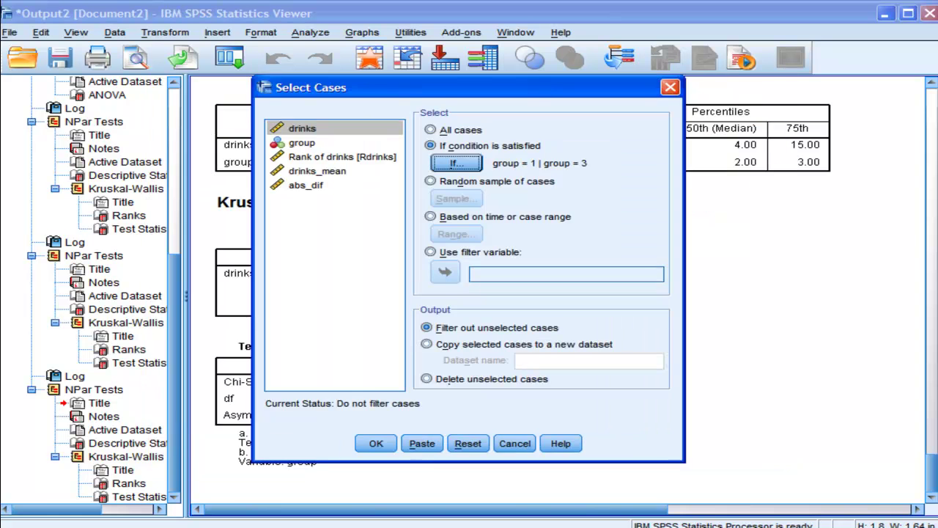
click(375, 442)
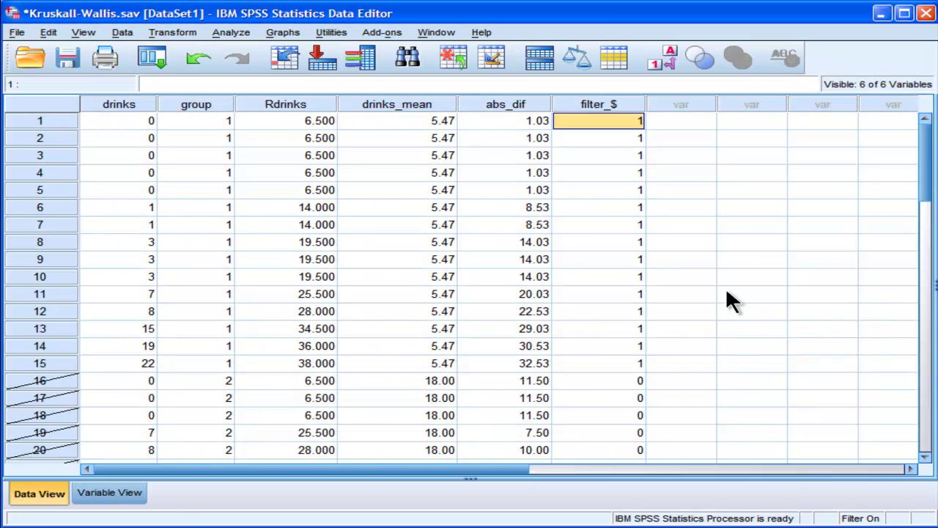
drag(928, 176, 929, 233)
drag(25, 119, 51, 354)
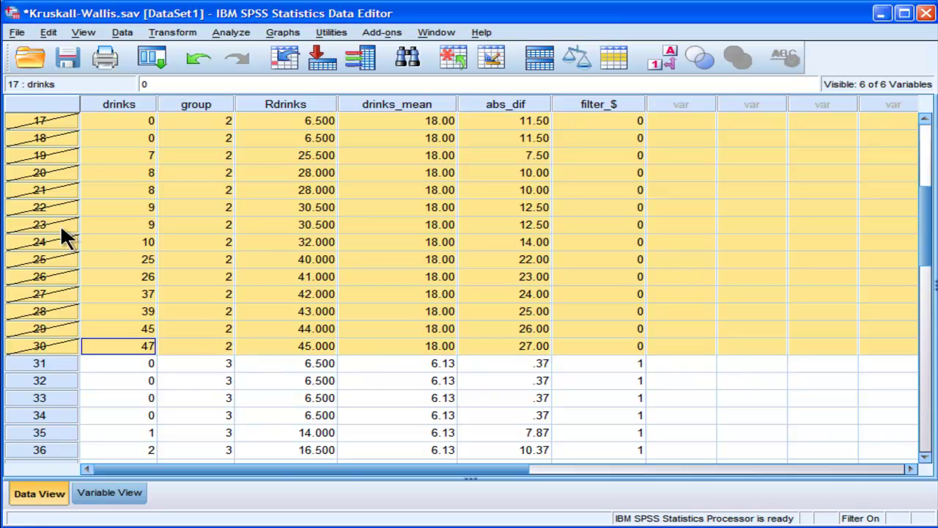
drag(923, 219, 923, 180)
click(682, 135)
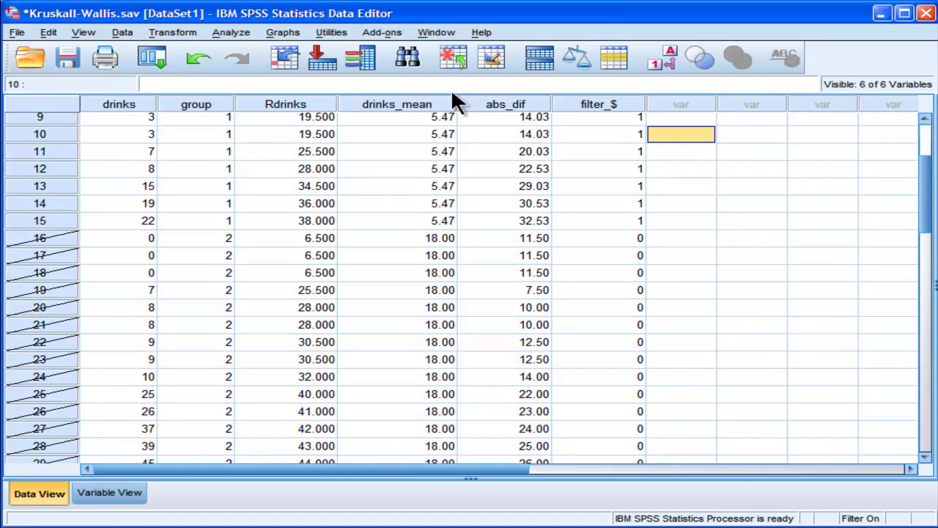
Step: Run a K Independent Samples test on drinks with group range 1 to 3 (chi-square .160, p = .689)
click(233, 34)
mouse_move(331, 297)
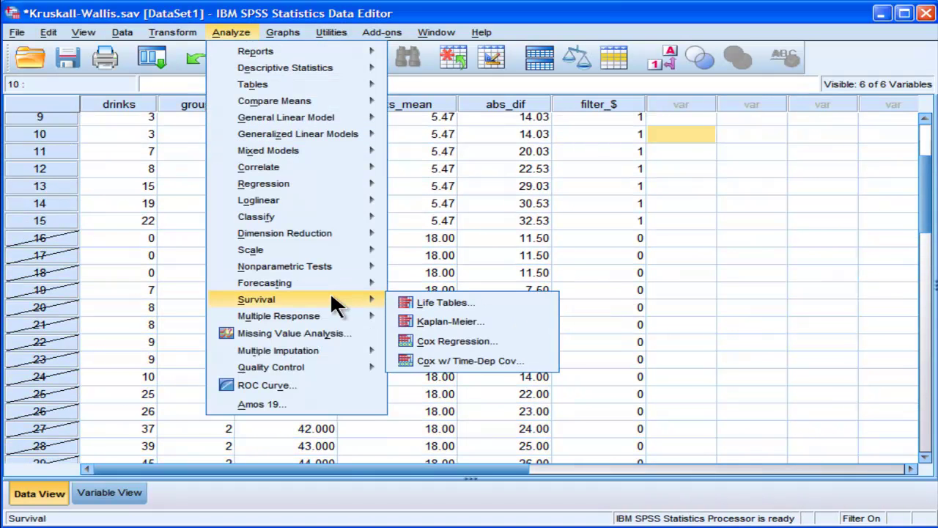
mouse_move(346, 261)
mouse_move(480, 328)
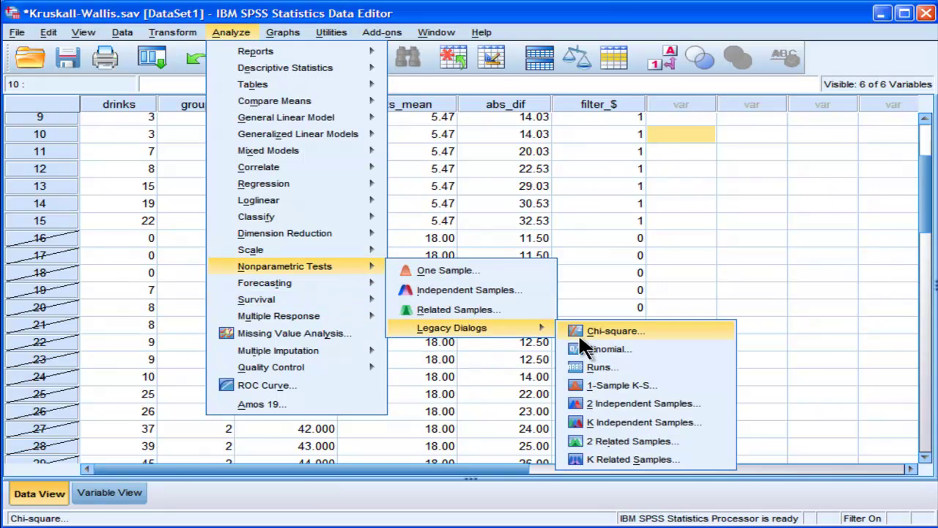
click(582, 420)
click(385, 378)
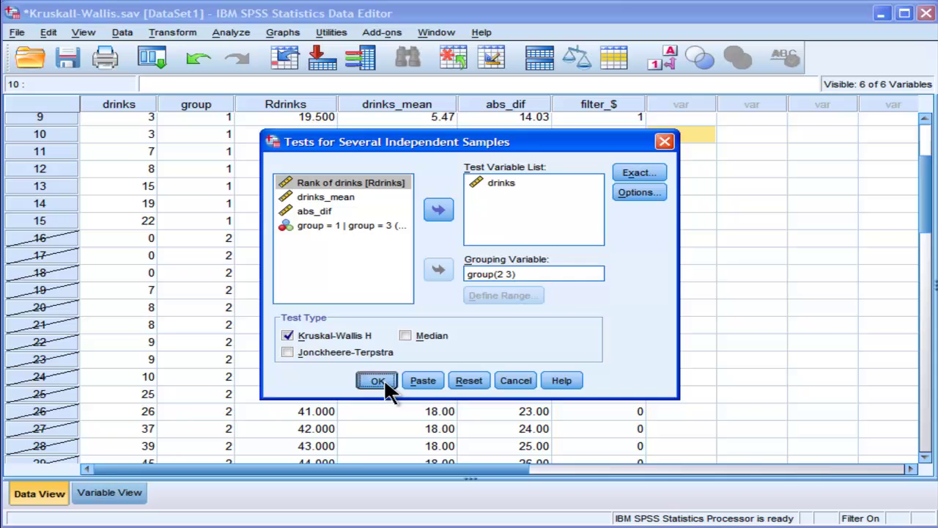
click(506, 291)
text(1)
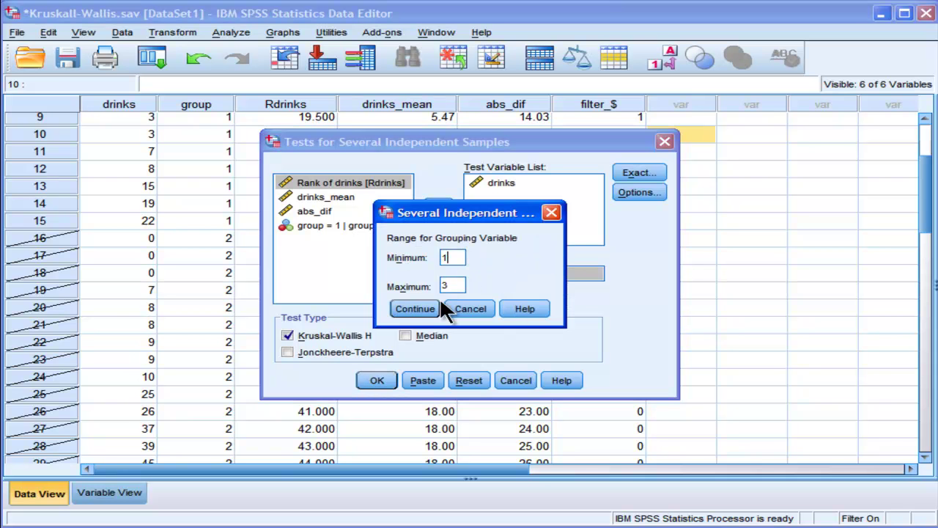
click(412, 309)
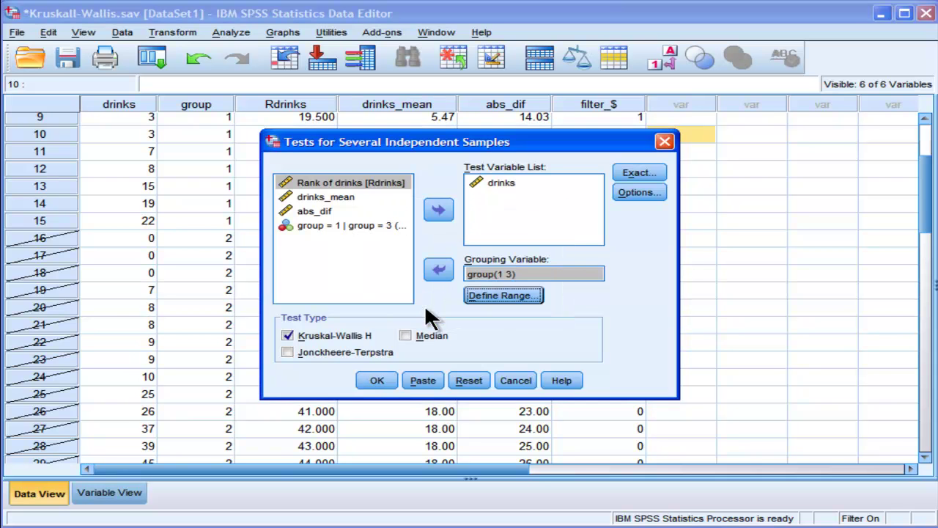
click(374, 380)
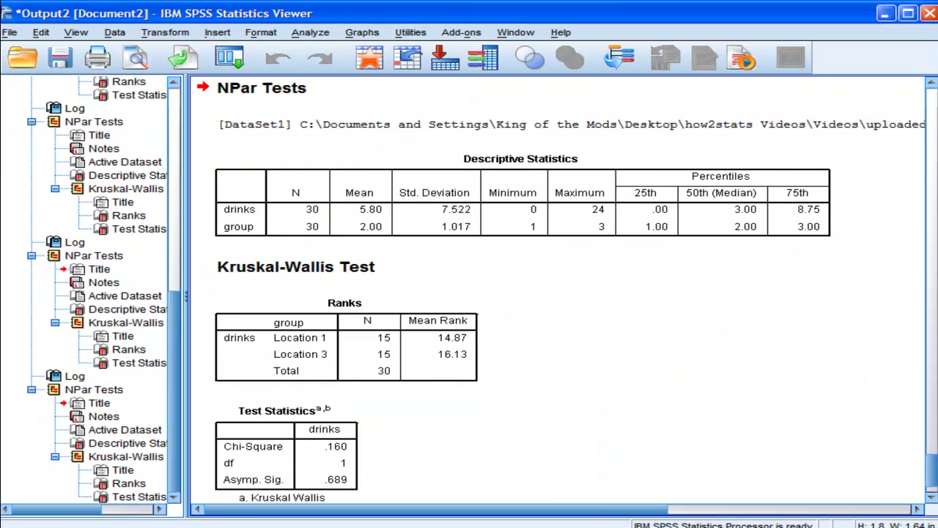
click(302, 342)
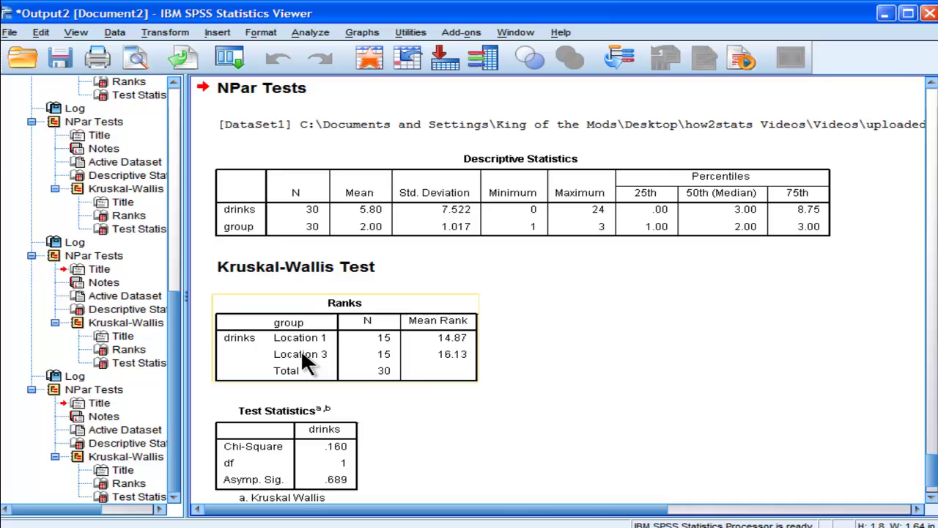
click(589, 438)
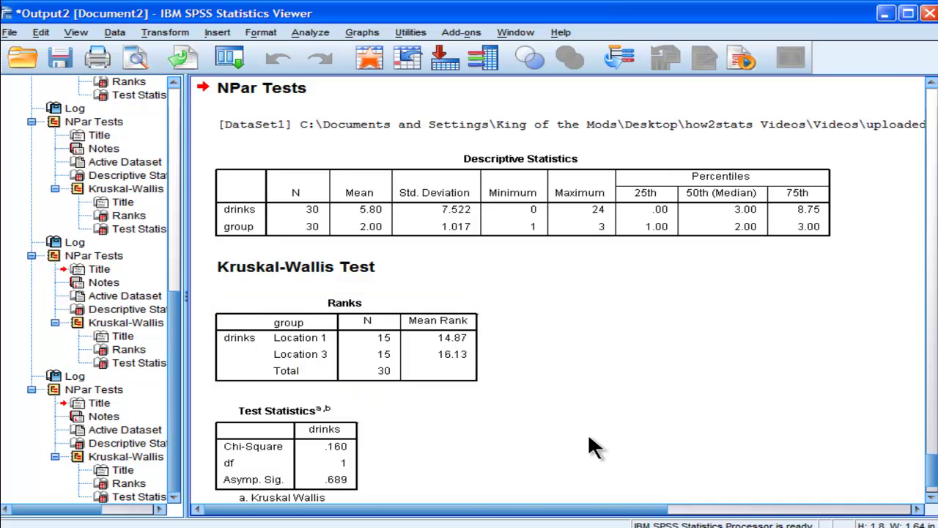
click(470, 350)
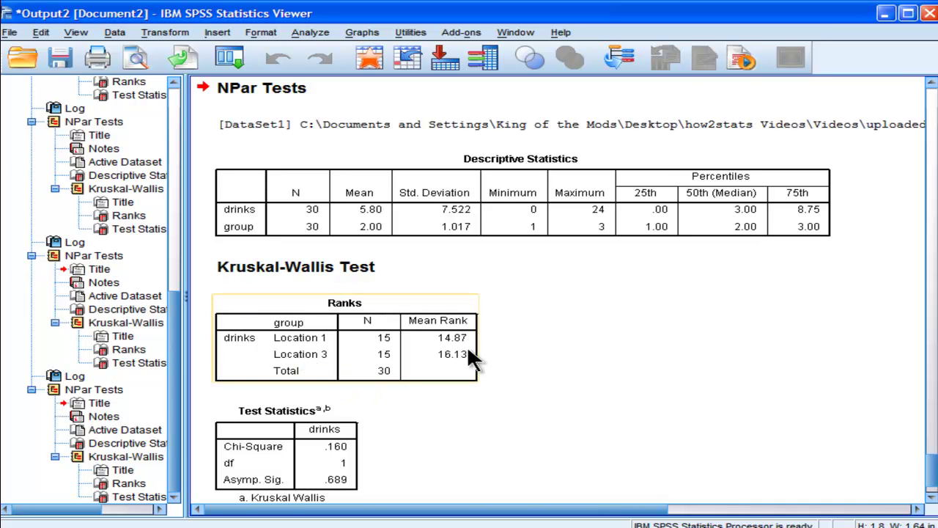
click(448, 411)
click(337, 476)
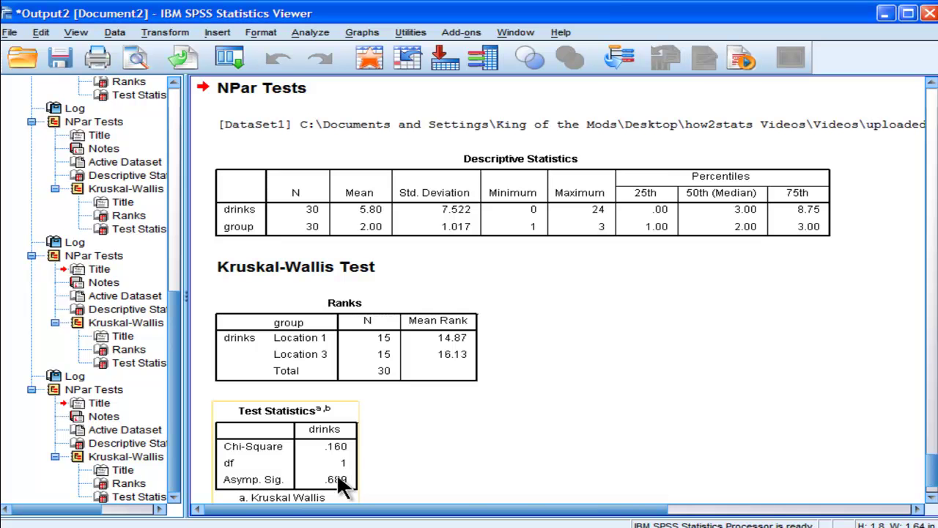
click(486, 371)
click(479, 358)
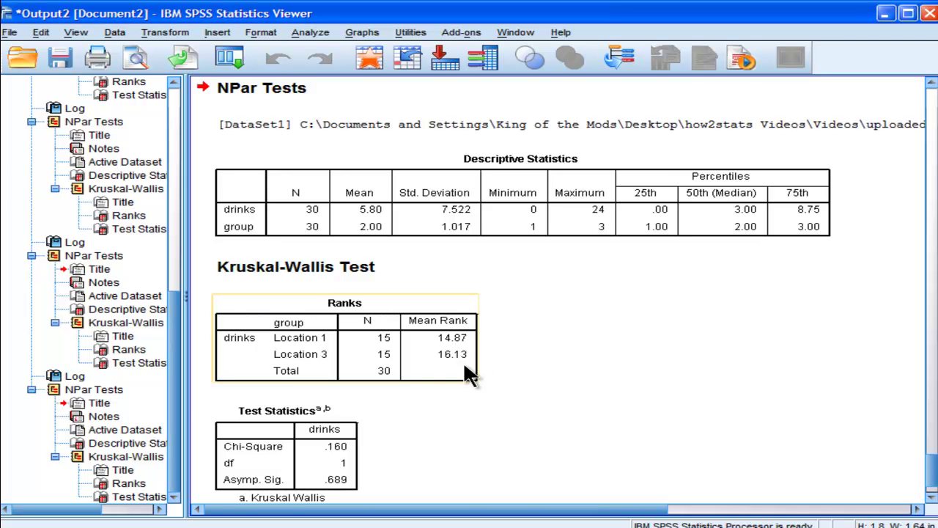
click(346, 424)
click(407, 469)
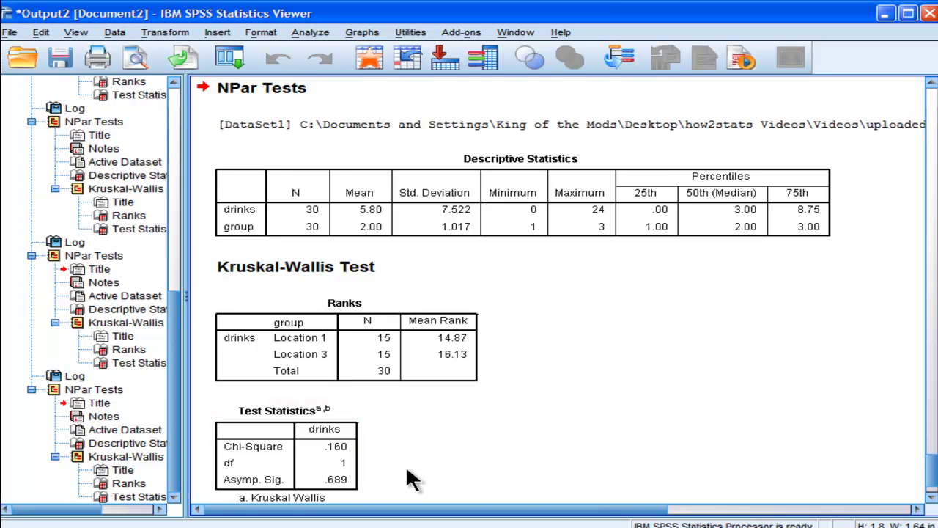
click(331, 446)
click(366, 456)
click(394, 372)
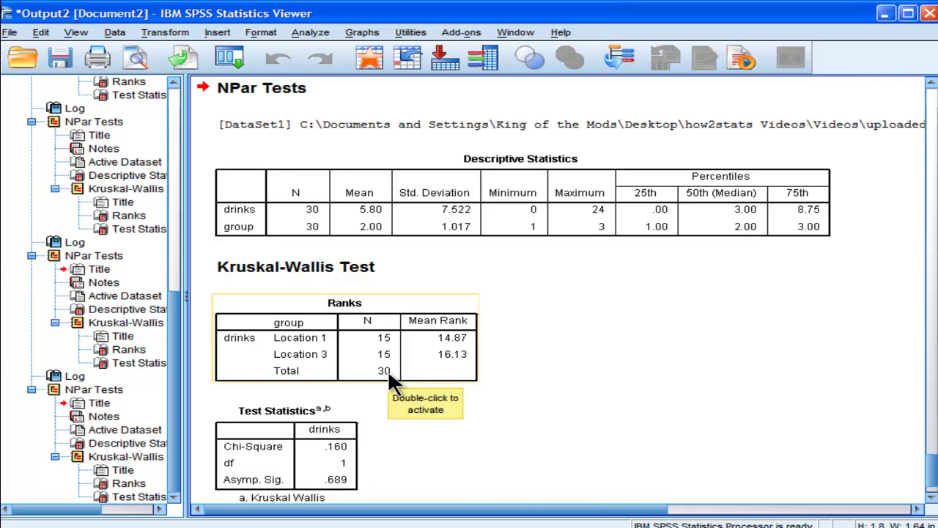
click(516, 450)
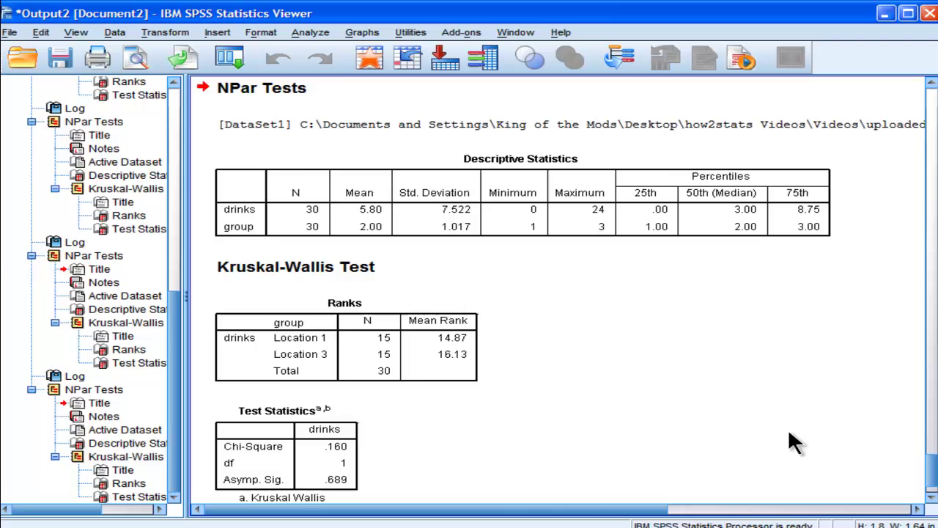
Step: Scroll through the Output Viewer reviewing the Descriptive Statistics table, then return to the Data Editor
drag(929, 469, 928, 423)
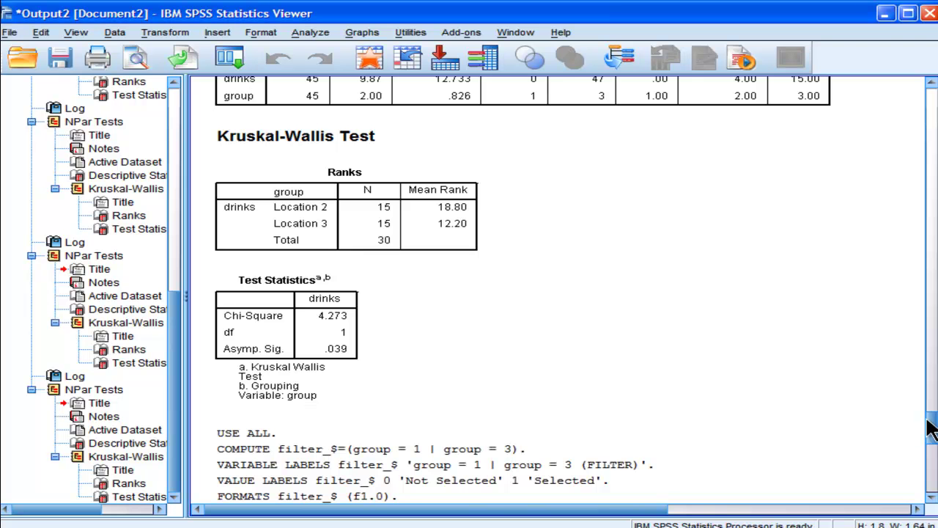
drag(931, 429, 930, 484)
click(546, 161)
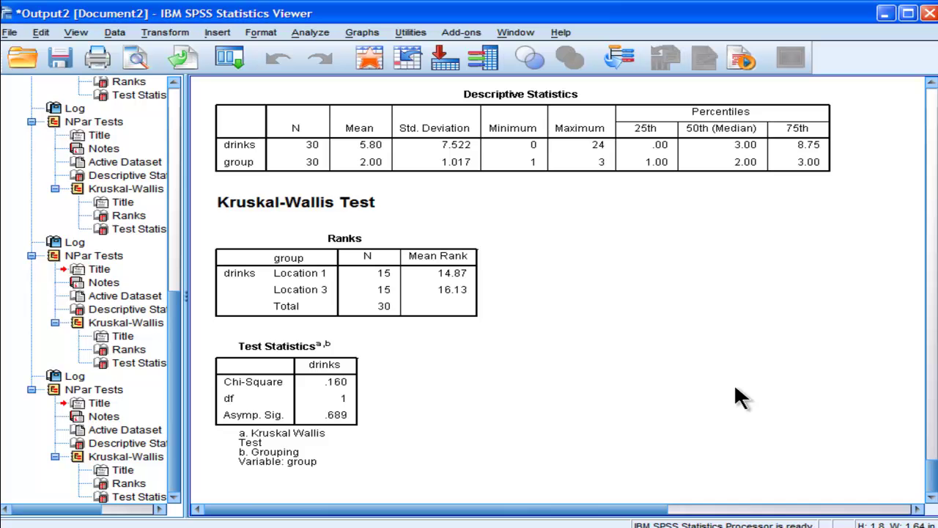
scroll(929, 461, up, 3)
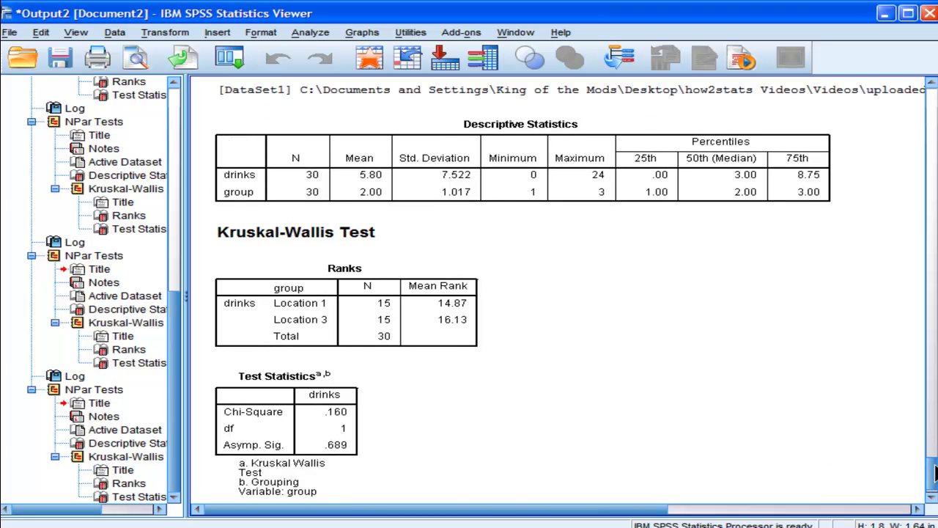
scroll(931, 462, up, 3)
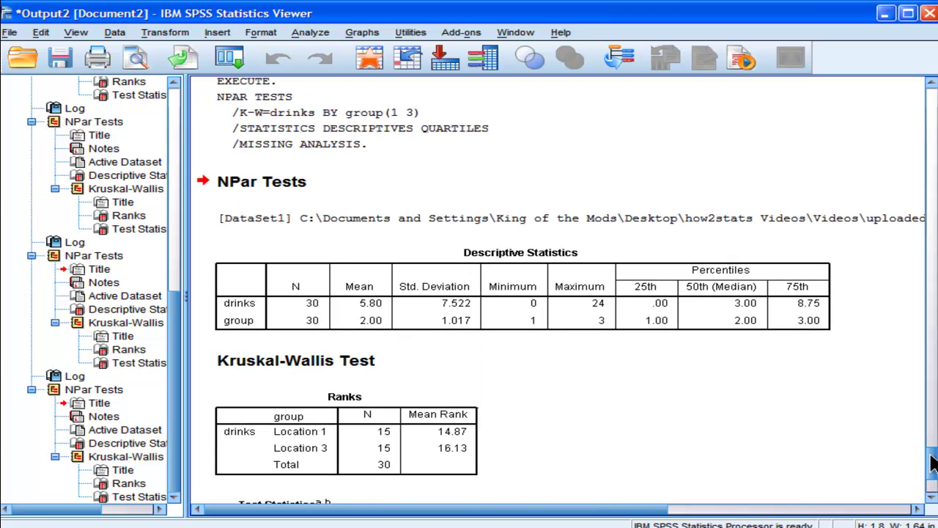
click(484, 322)
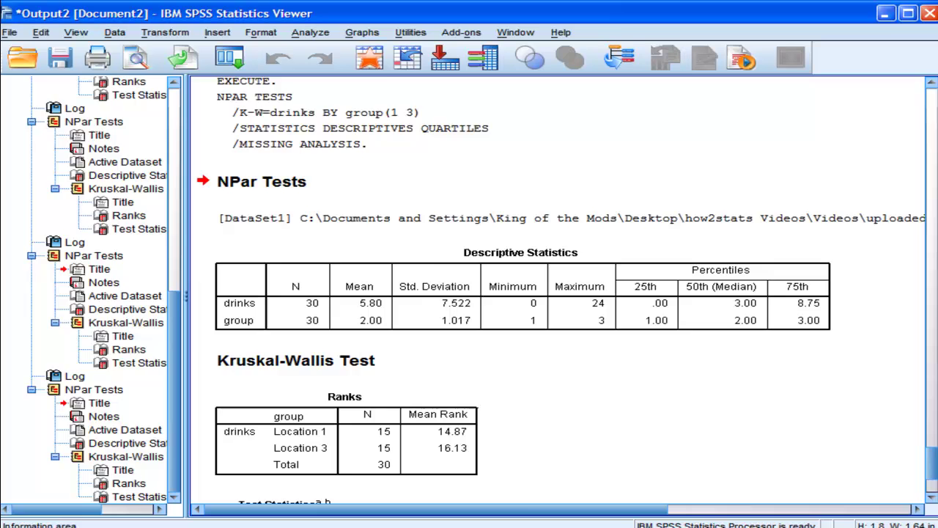
key(alt+Tab)
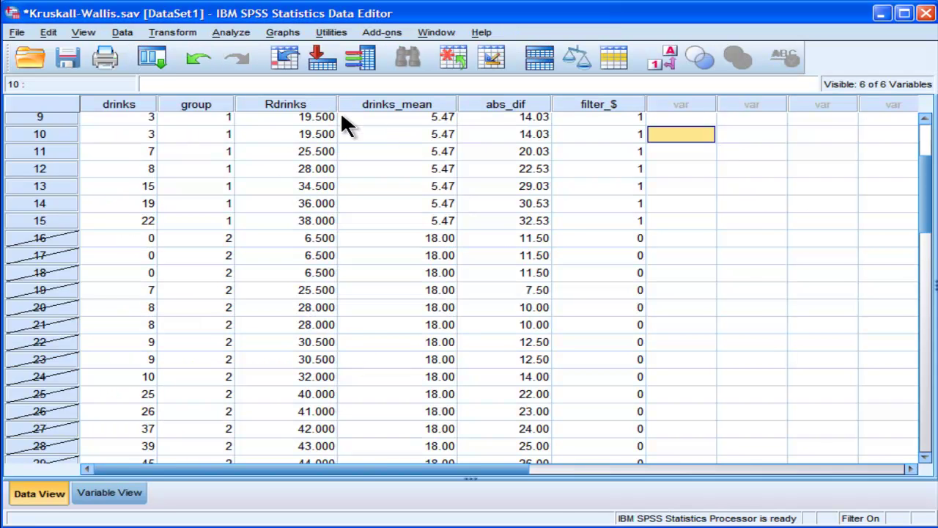
Step: Delete the filter_$ column so all cases are included again, and save Kruskall-Wallis.sav
click(288, 97)
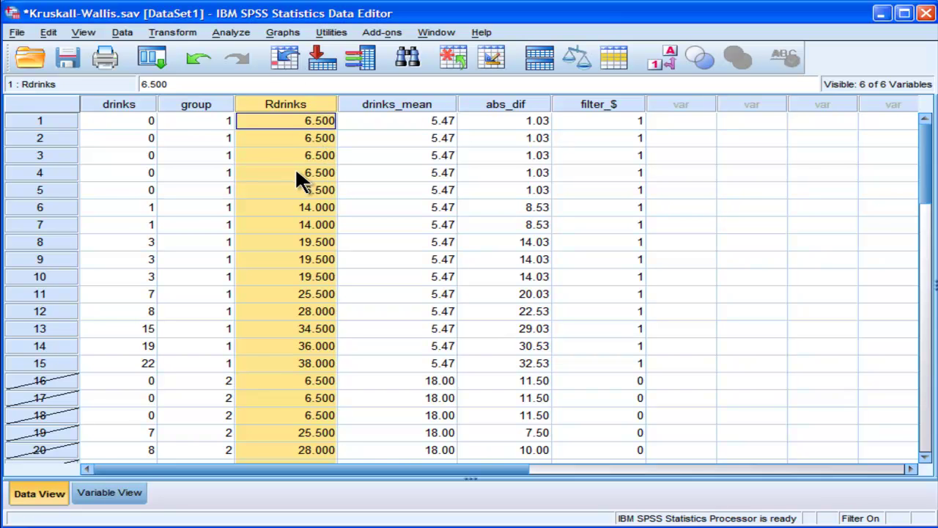
click(206, 119)
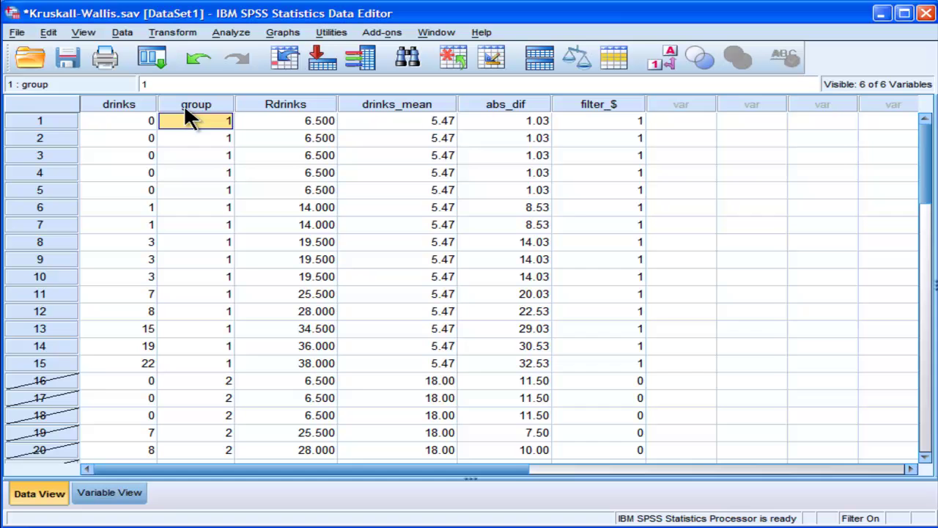
click(596, 105)
key(Delete)
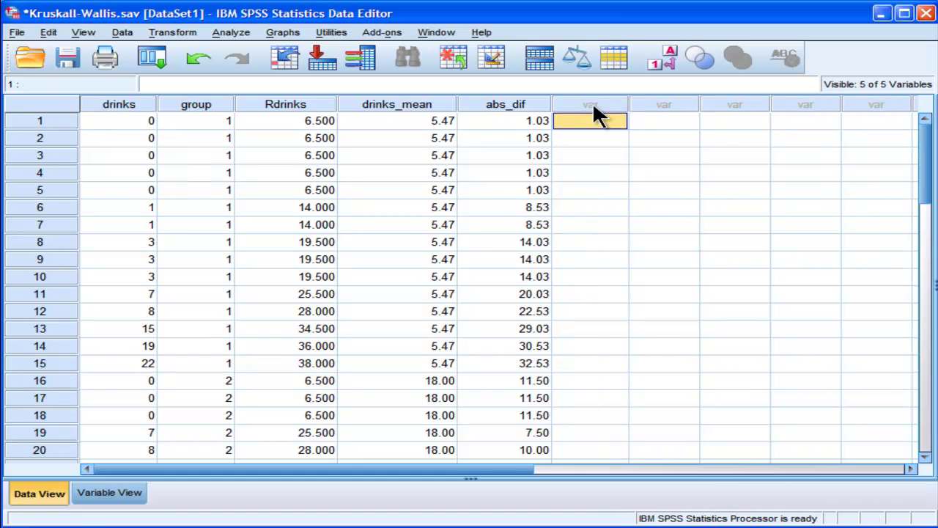
click(61, 61)
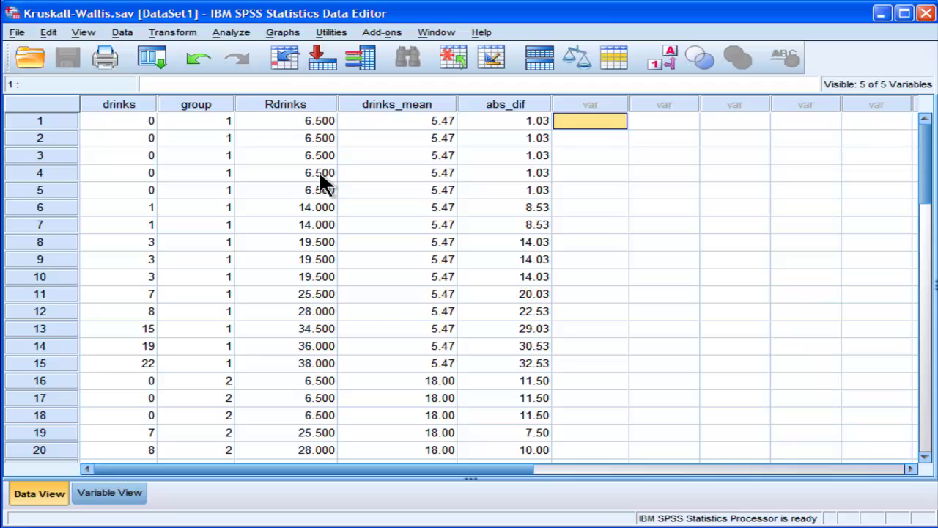
Step: Set Split File to 'Compare groups' organised by the group variable
click(229, 32)
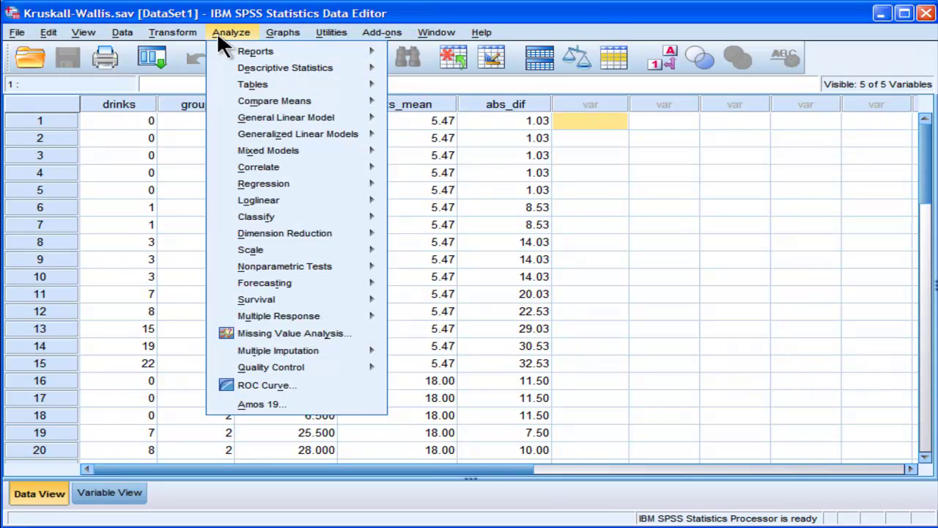
mouse_move(125, 34)
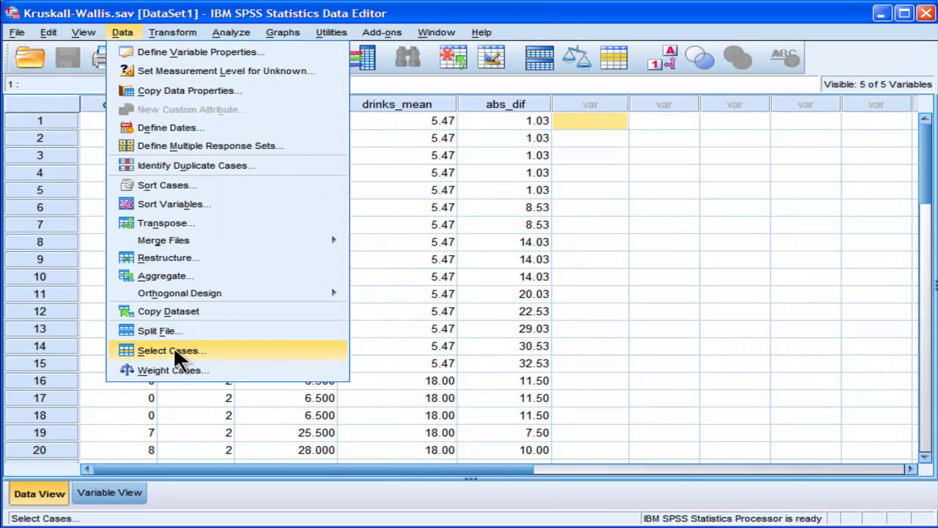
click(170, 332)
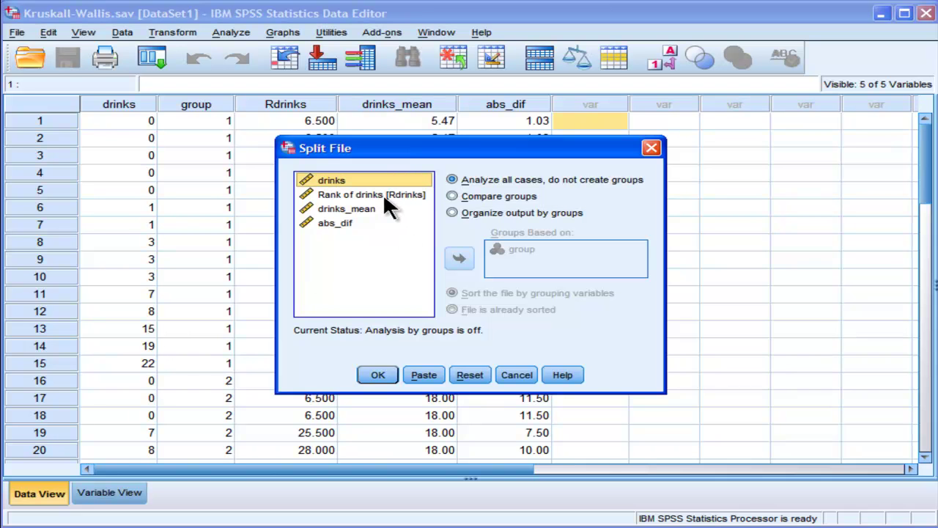
click(453, 196)
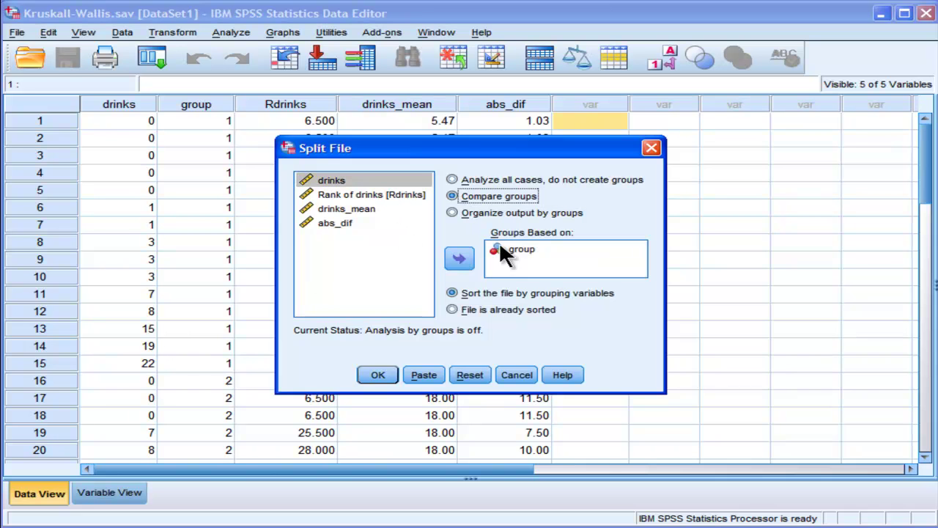
click(382, 375)
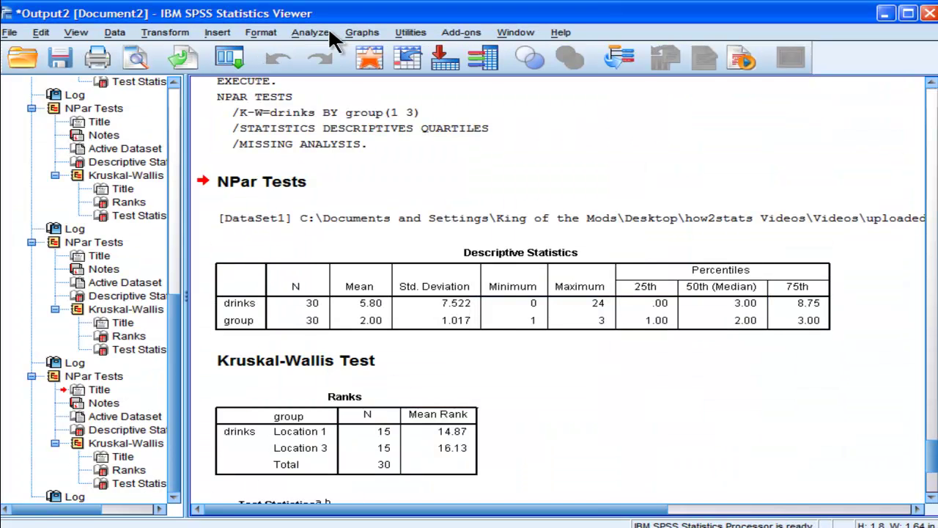
Step: Run Frequencies on drinks with only Median checked, giving medians 3.00, 9.00 and 3.00
click(321, 32)
mouse_move(455, 69)
click(485, 71)
click(629, 205)
click(548, 342)
click(546, 360)
click(306, 343)
click(542, 185)
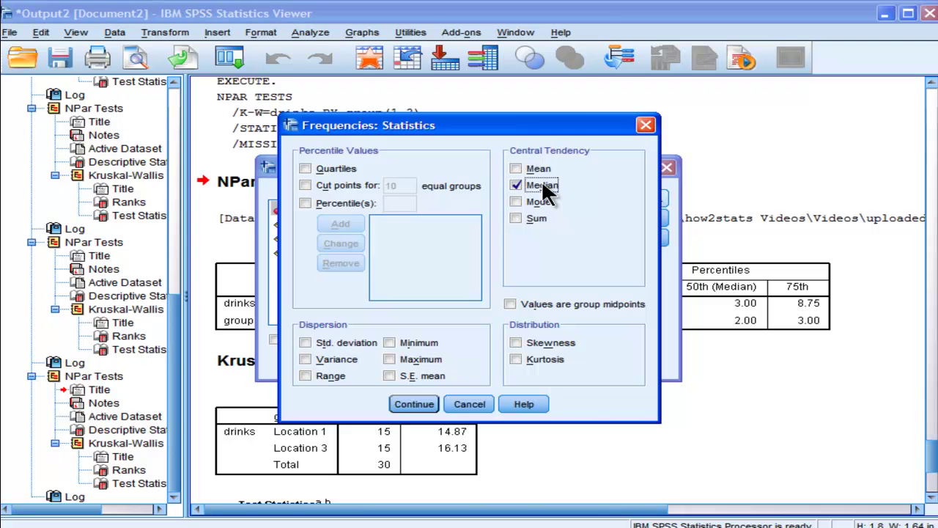
click(426, 402)
click(364, 357)
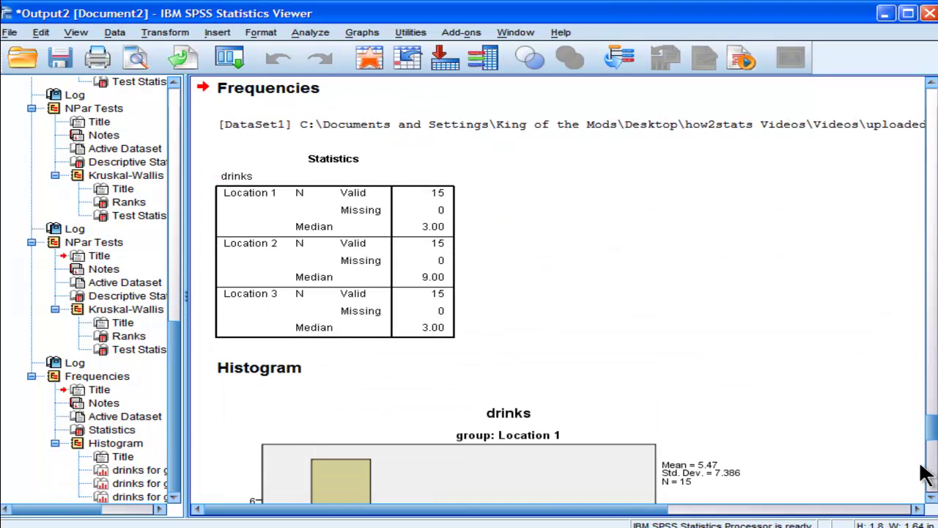
click(445, 237)
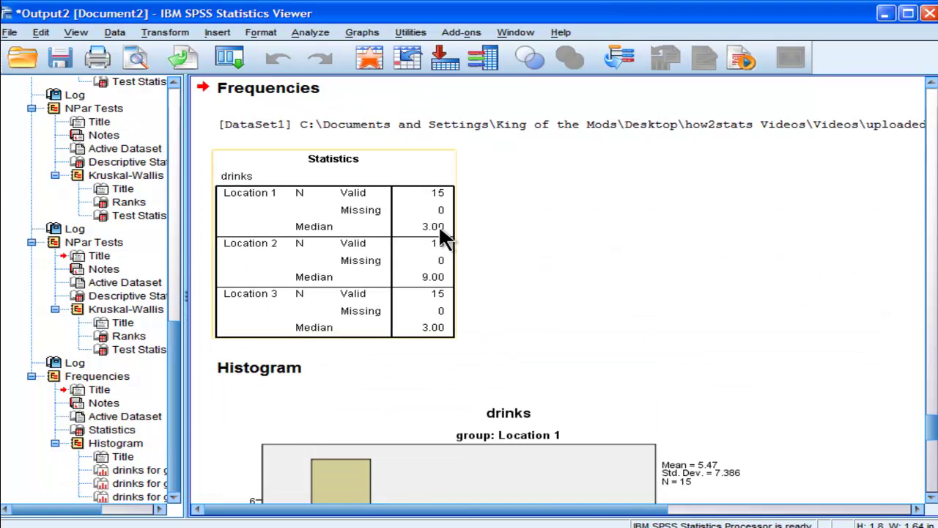